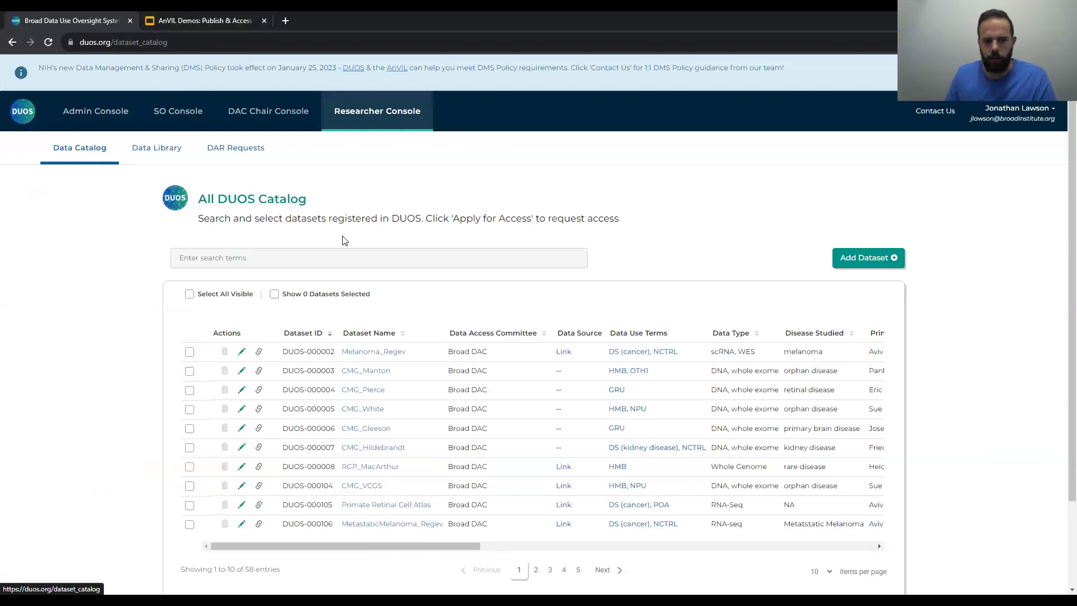
Search the dataset catalog for "GREGo", select the GREGoR-GRU and GREGoR-HMB datasets, and start an access application for them
text(G)
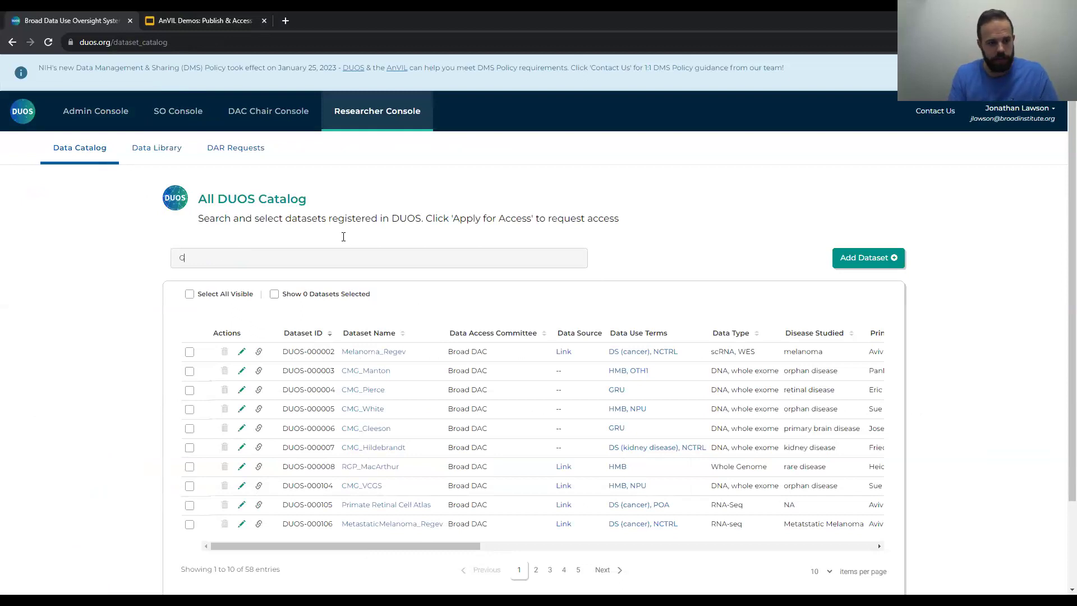
text(REGo)
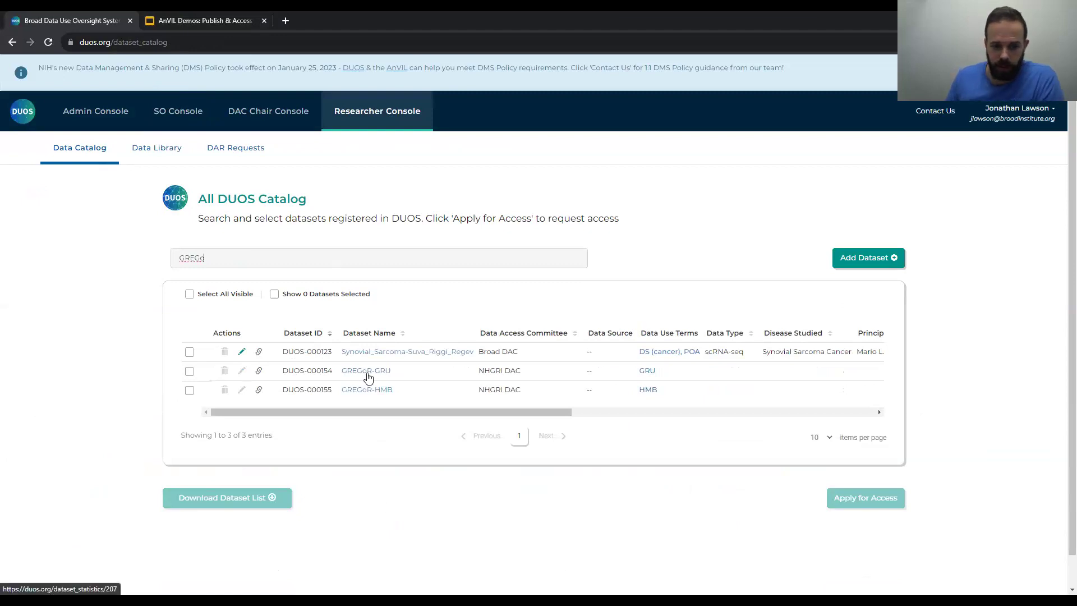
click(191, 372)
click(190, 390)
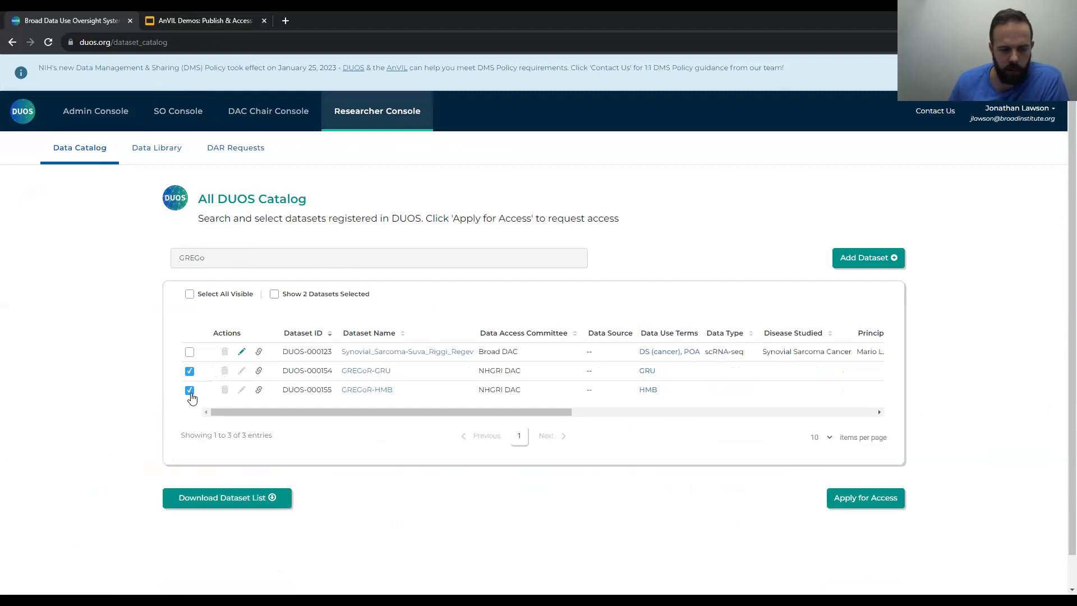
click(894, 500)
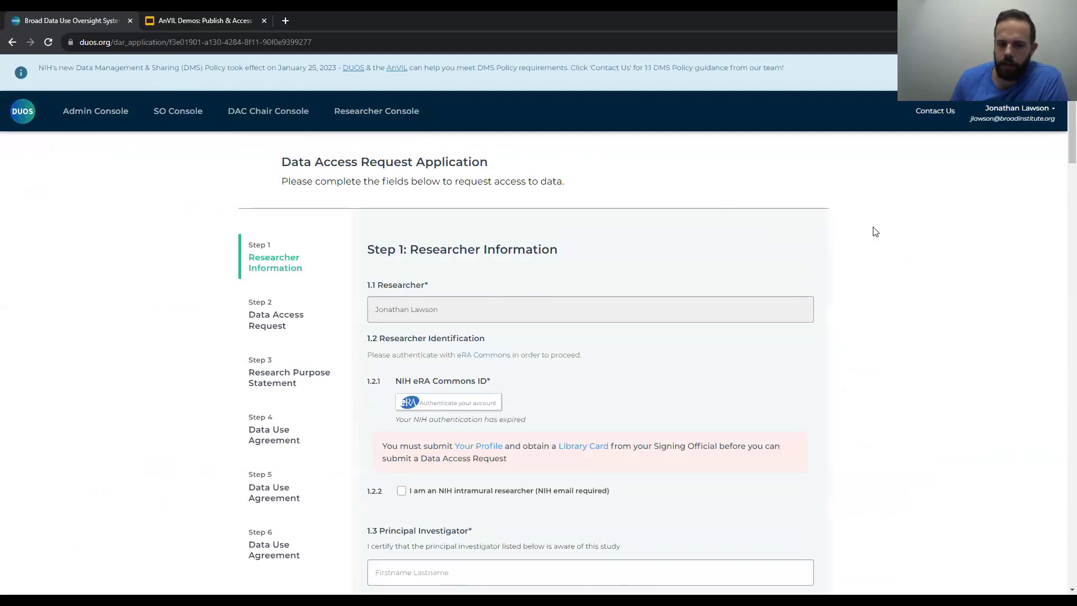
Review the Researcher Information fields of the access application, from researcher identification through external collaborators, down to the selected datasets
scroll(876, 232, down, 1)
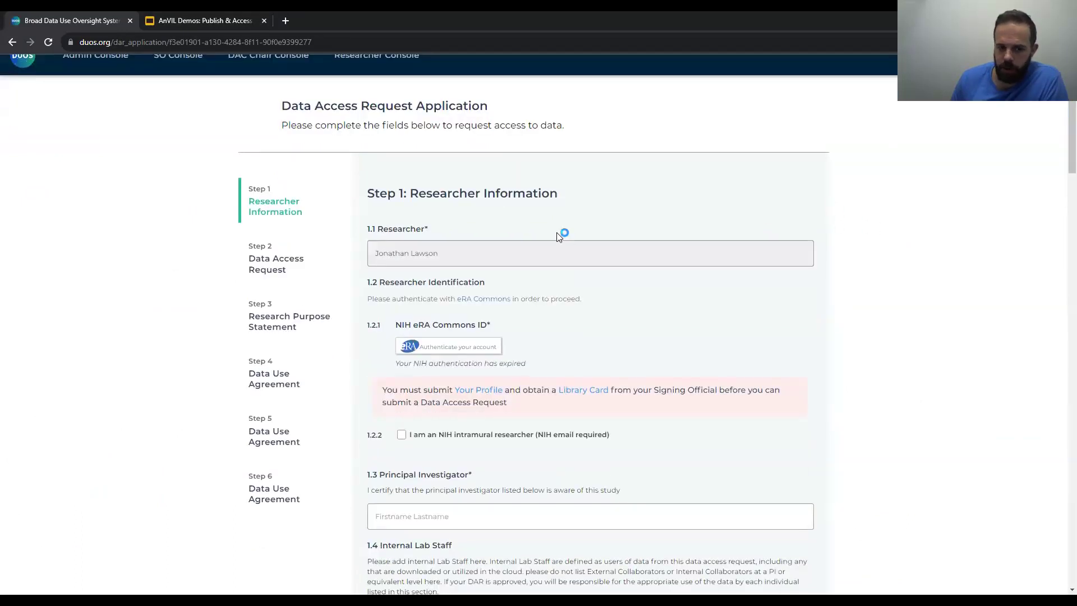
scroll(558, 235, down, 2)
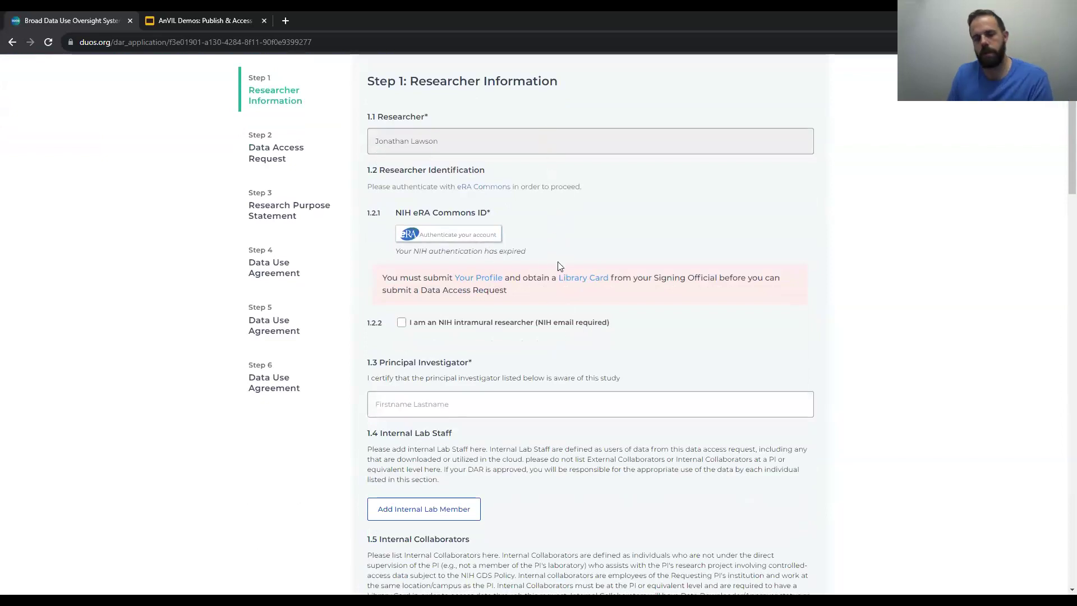
scroll(545, 337, down, 1)
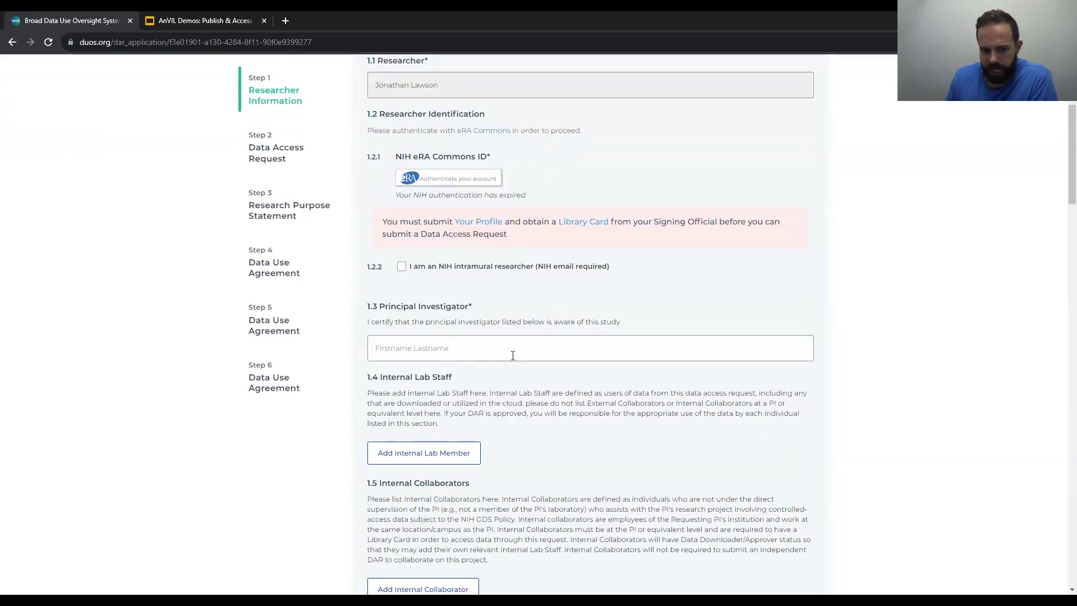
scroll(512, 355, down, 3)
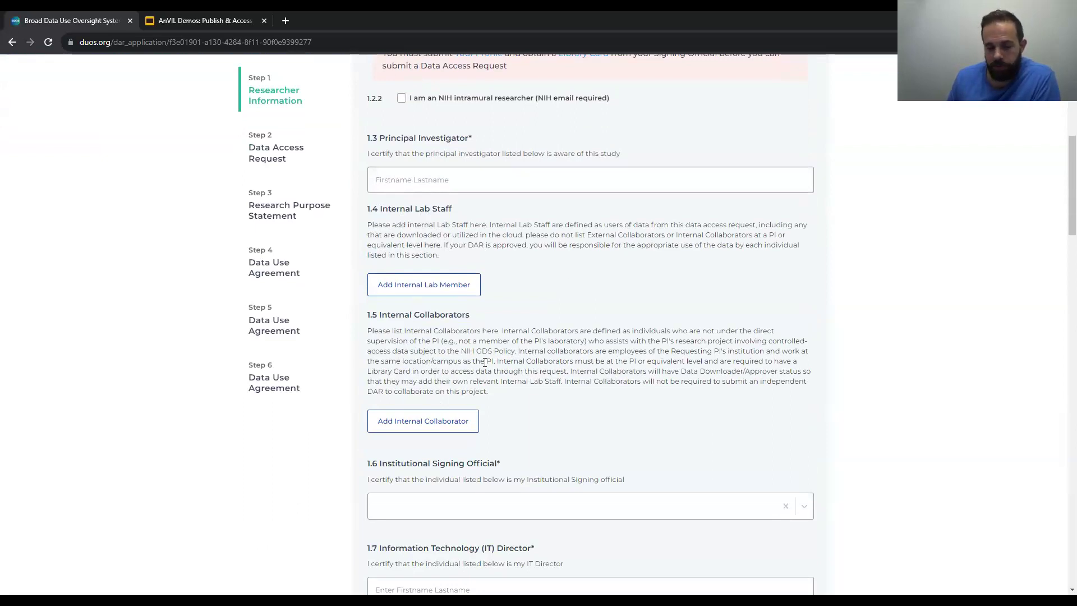
scroll(499, 359, down, 6)
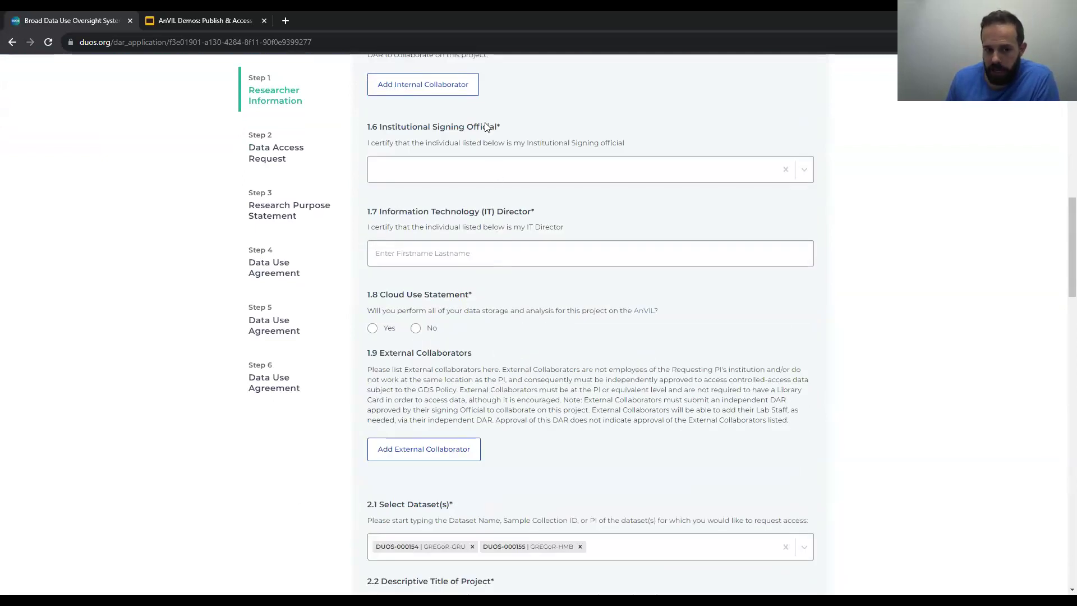
scroll(655, 336, down, 3)
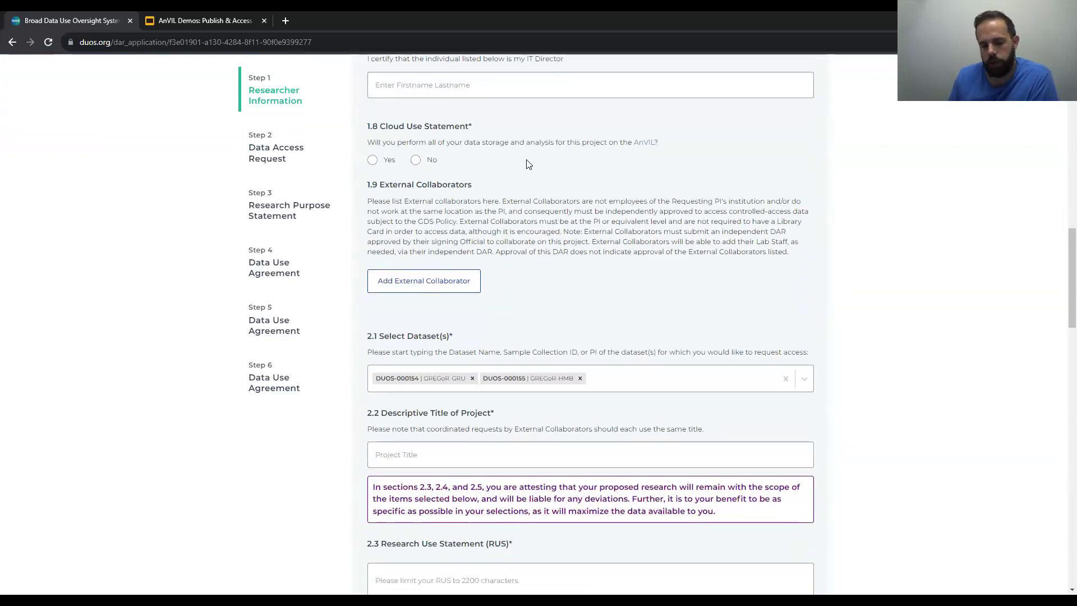
scroll(528, 160, down, 2)
scroll(528, 164, down, 2)
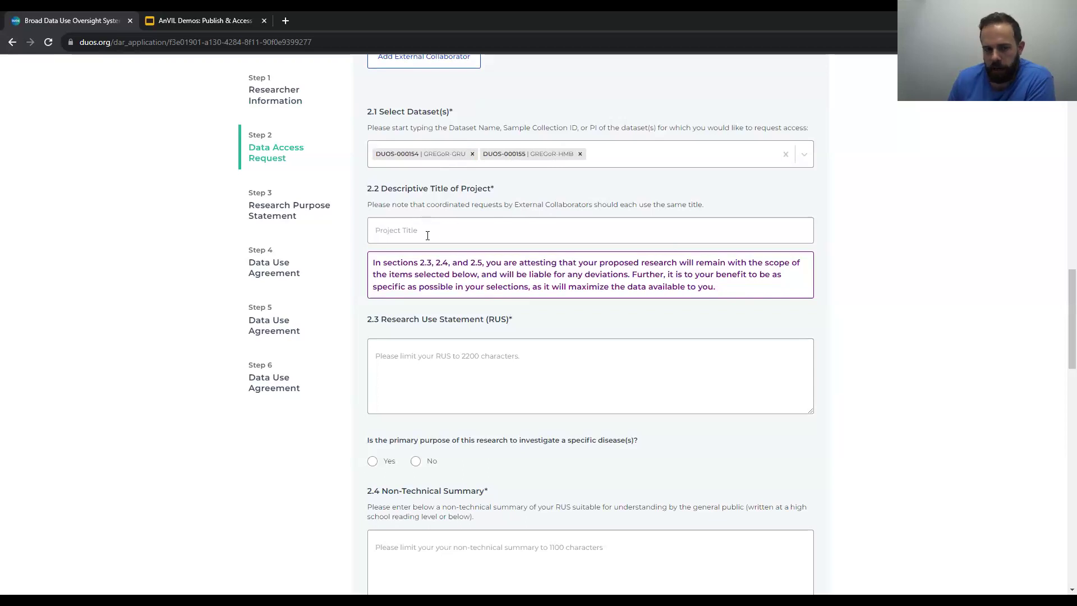
Examine the application's research use statement, research purpose questions and data use agreements, and return to its beginning
scroll(564, 342, down, 2)
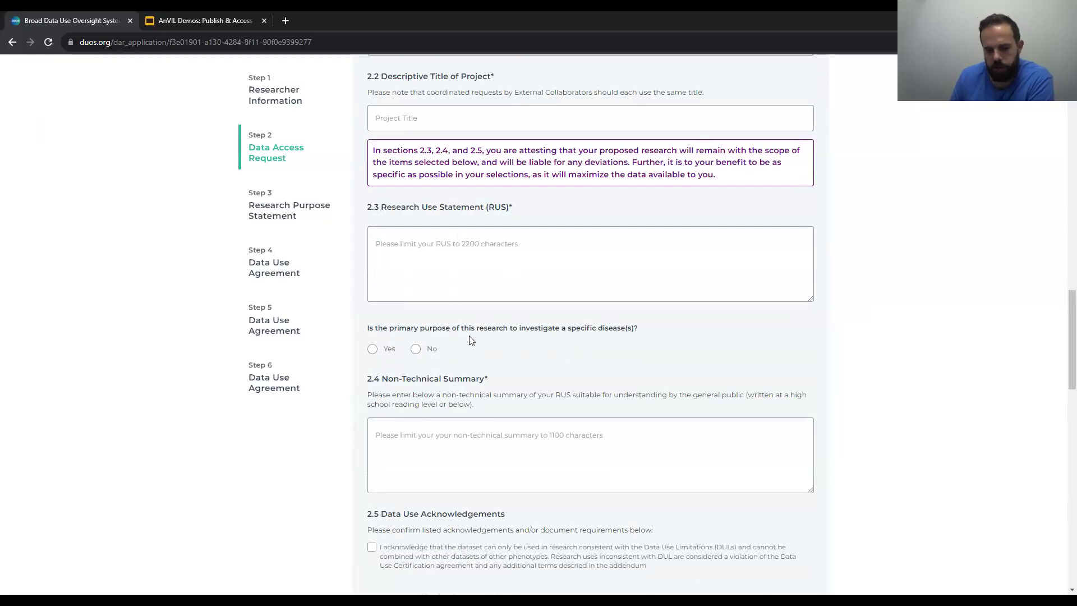
scroll(471, 343, down, 8)
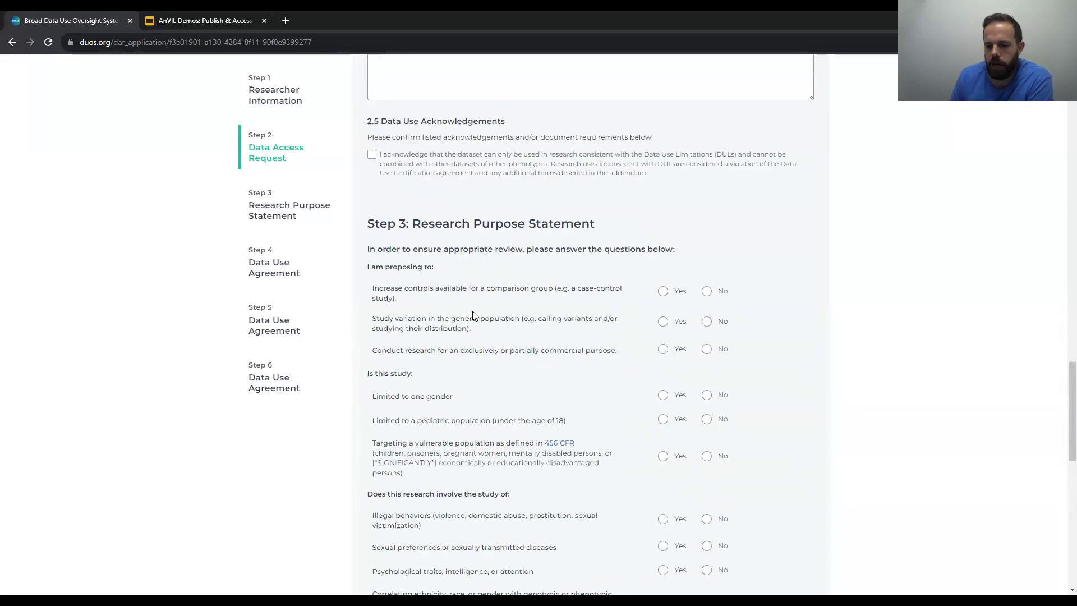
scroll(473, 313, down, 1)
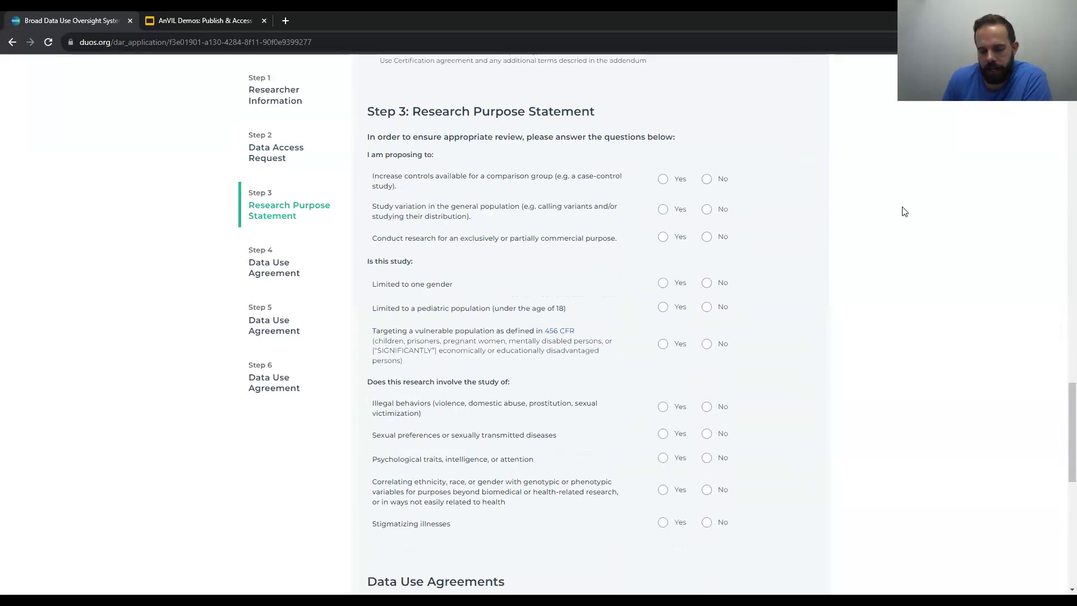
scroll(904, 211, down, 7)
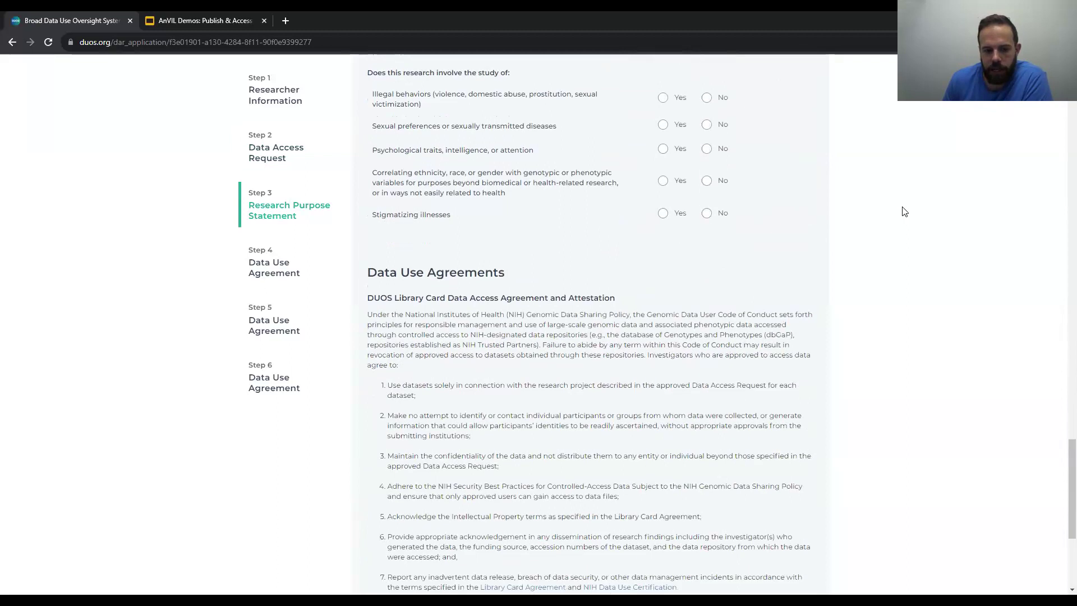
scroll(904, 212, down, 1)
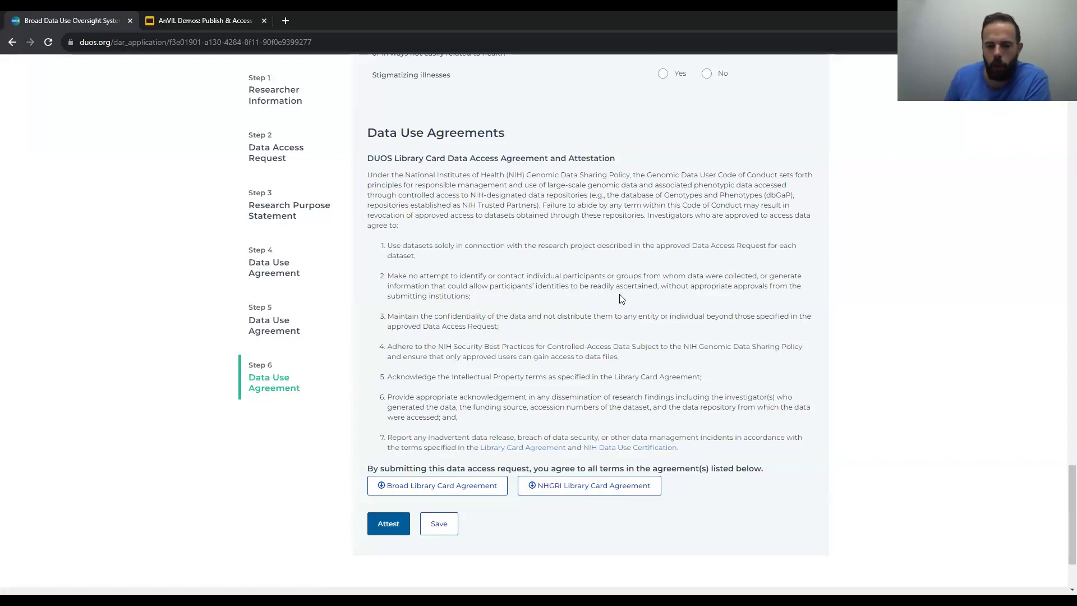
scroll(621, 302, up, 20)
scroll(621, 302, up, 15)
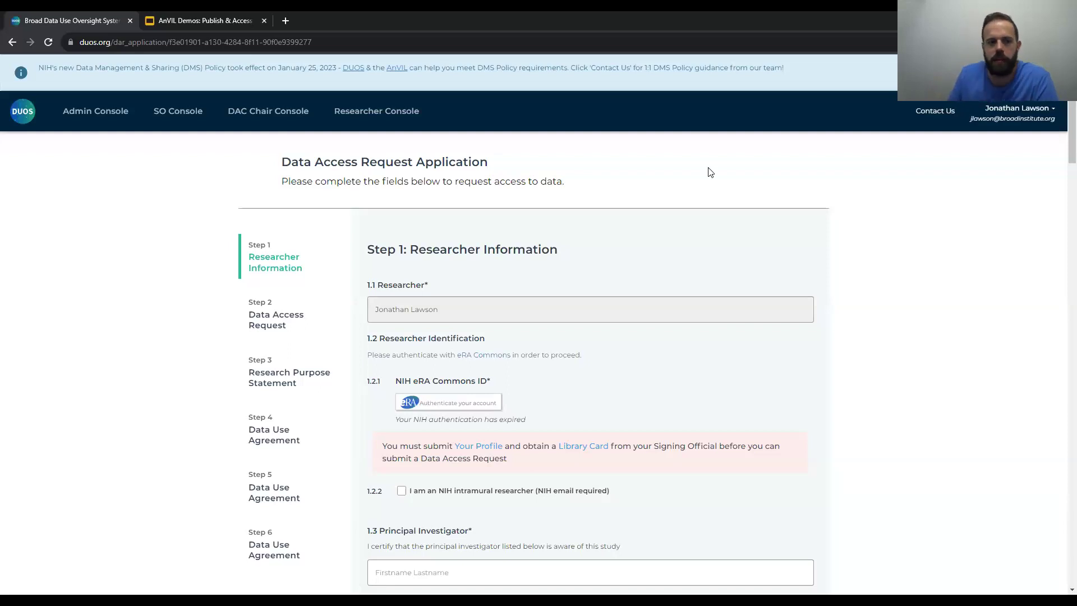
Open the study registration form from the researcher's data catalog and choose "I am NHGRI funded and I have a dbGaP PHS ID already"
click(360, 111)
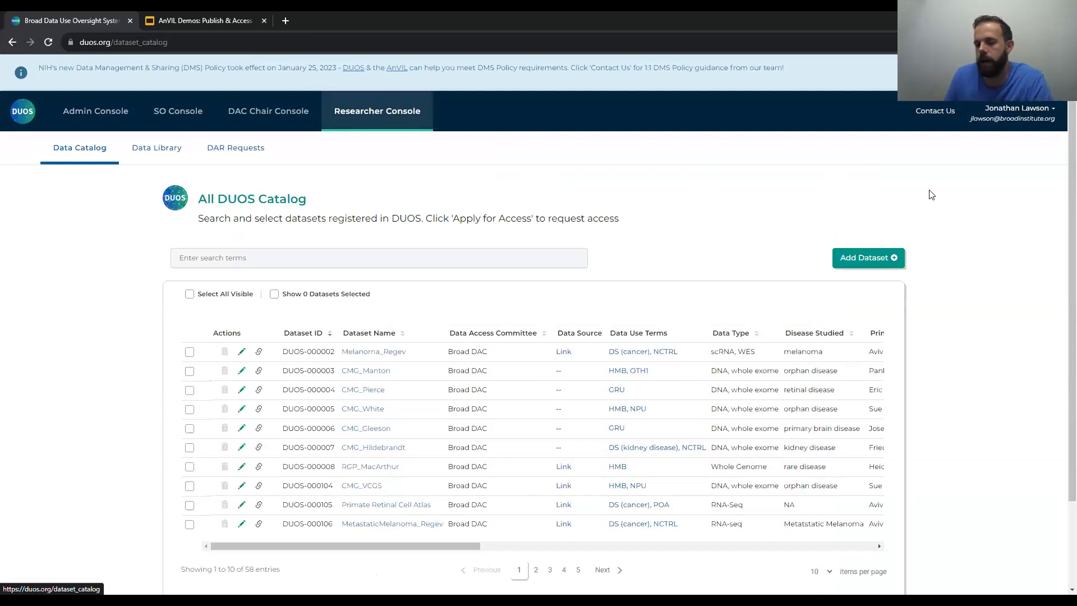
click(894, 260)
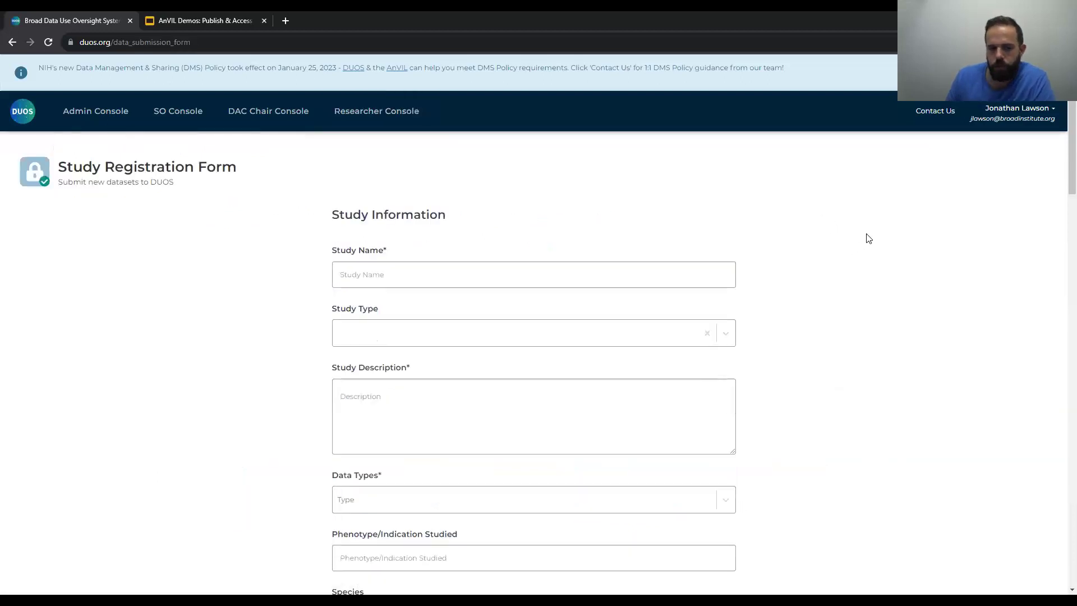
scroll(891, 286, down, 1)
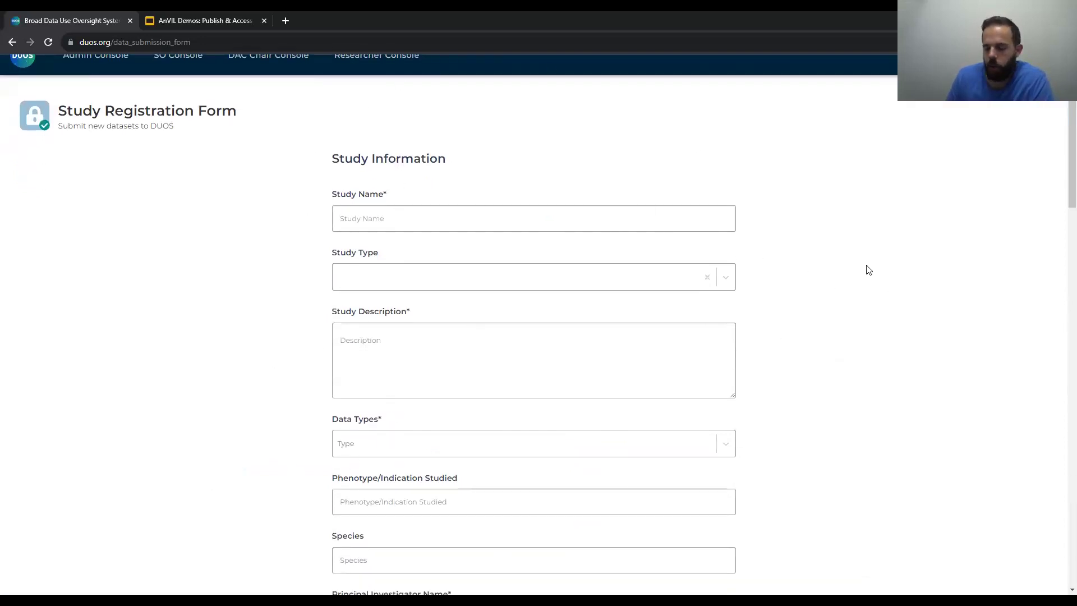
scroll(873, 270, down, 2)
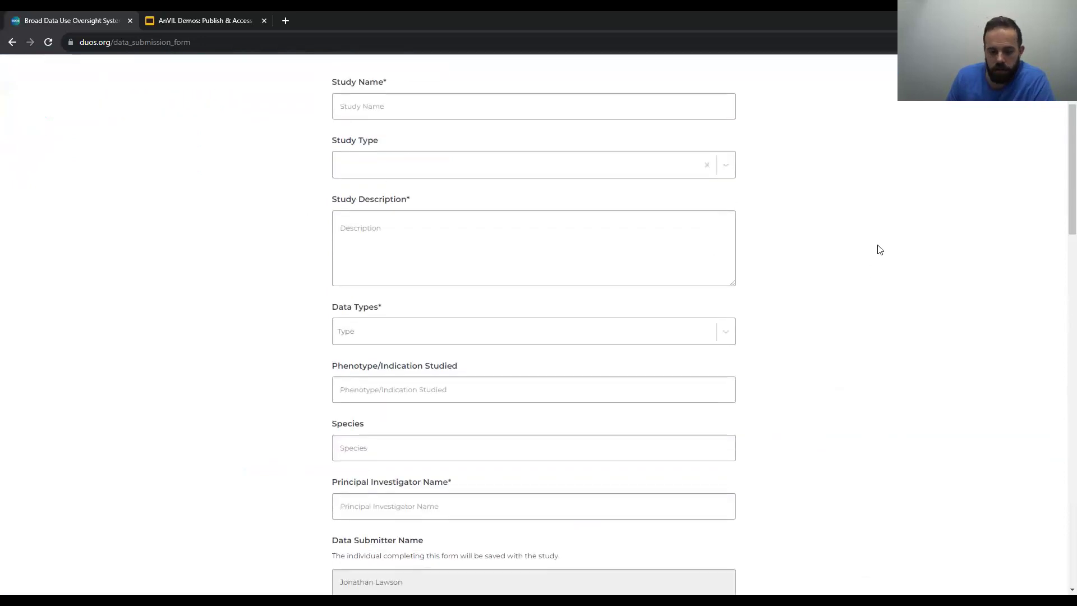
scroll(878, 249, down, 6)
scroll(880, 249, down, 5)
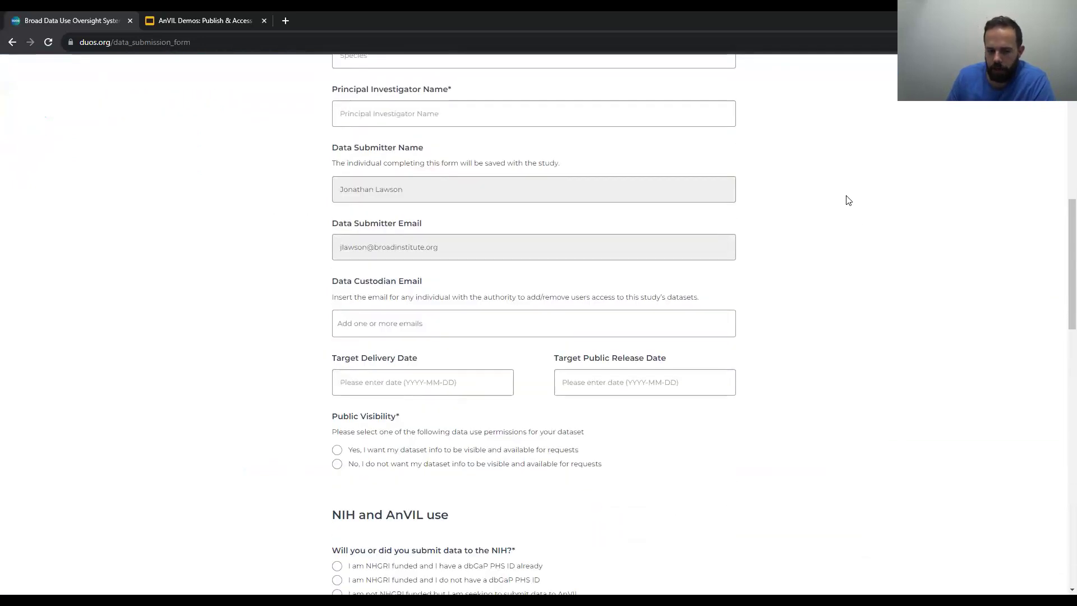
scroll(842, 202, down, 2)
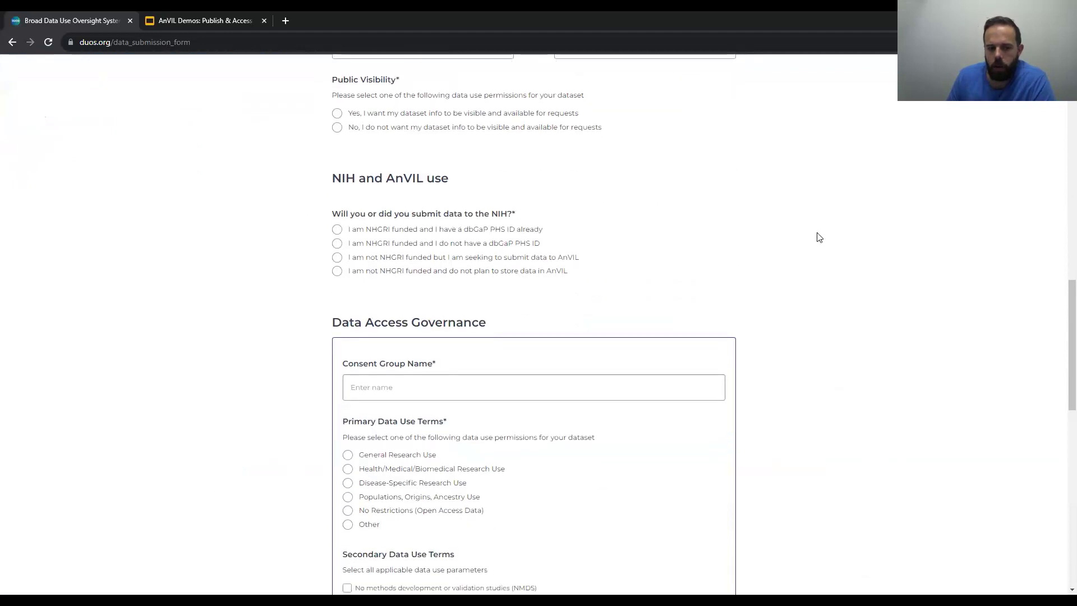
click(520, 235)
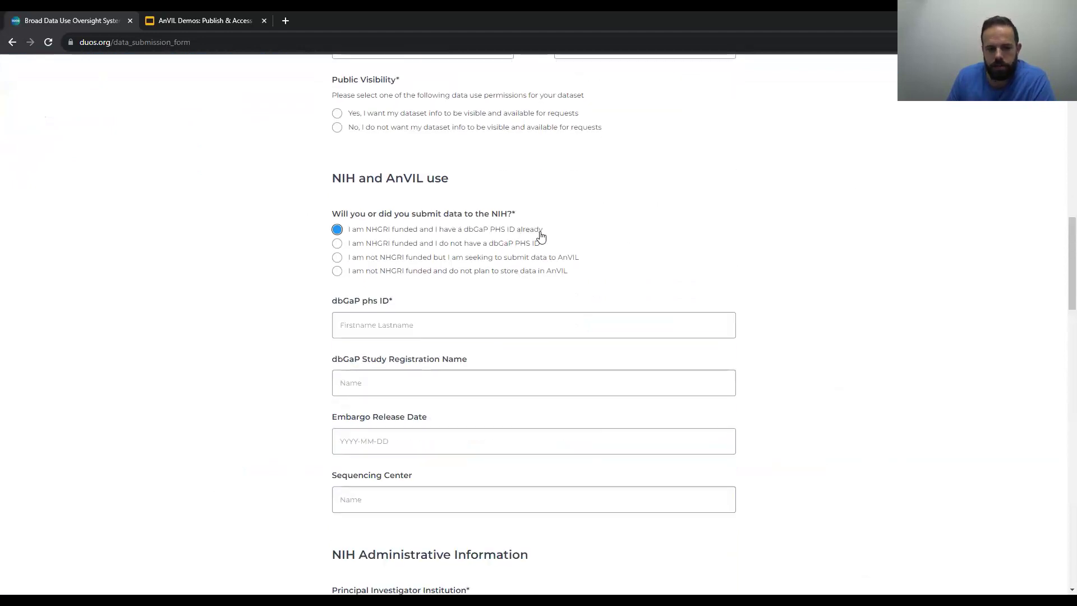
Review the registration form's dbGaP, NIH administrative and data sharing fields, and its Data Access Governance terms, committee and data location
scroll(913, 178, down, 1)
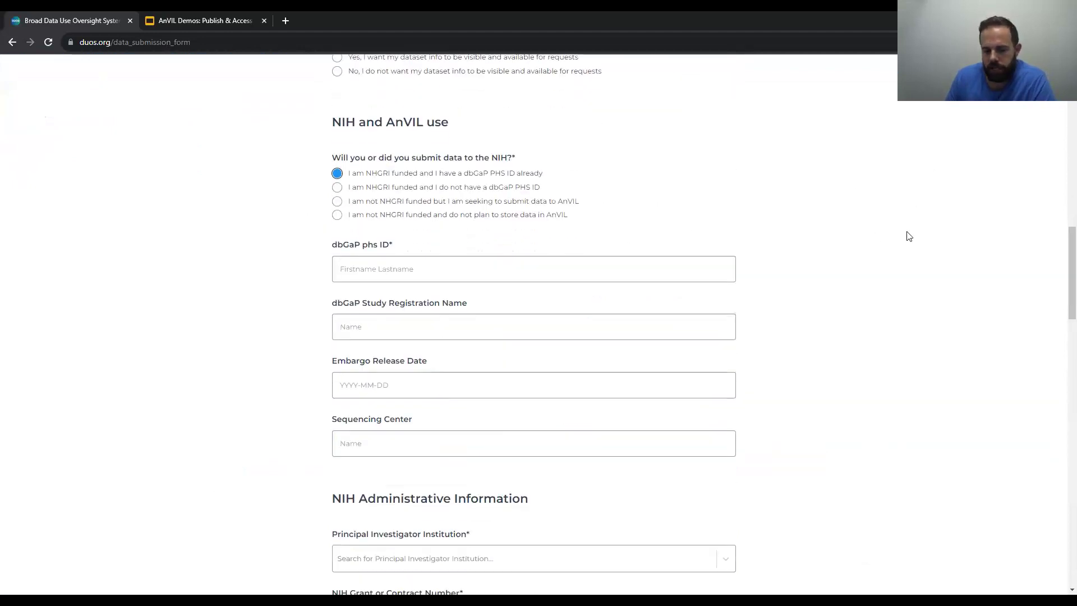
scroll(887, 216, down, 6)
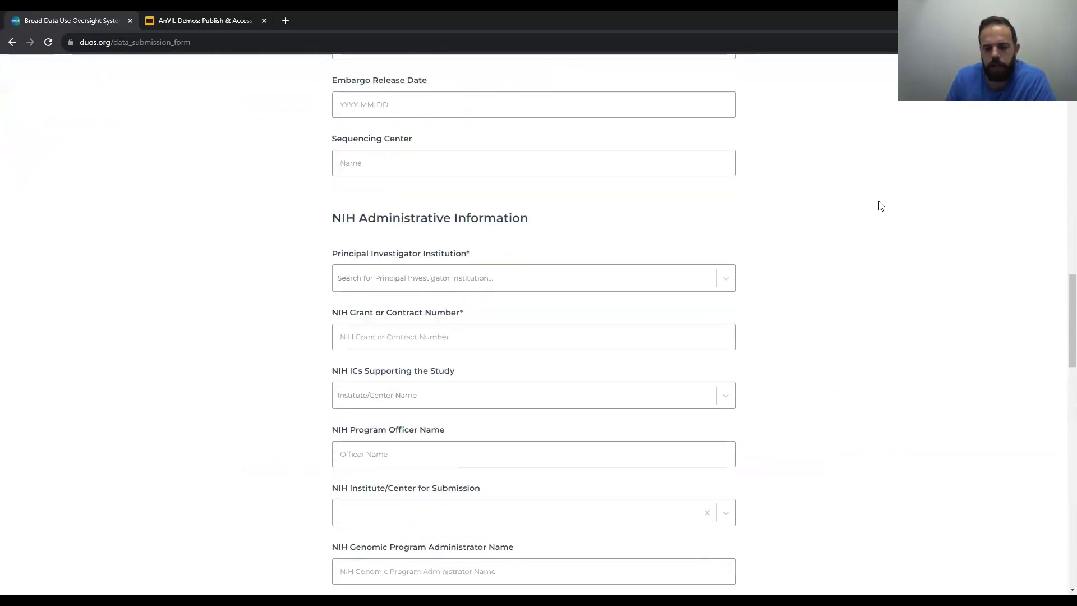
scroll(785, 236, down, 3)
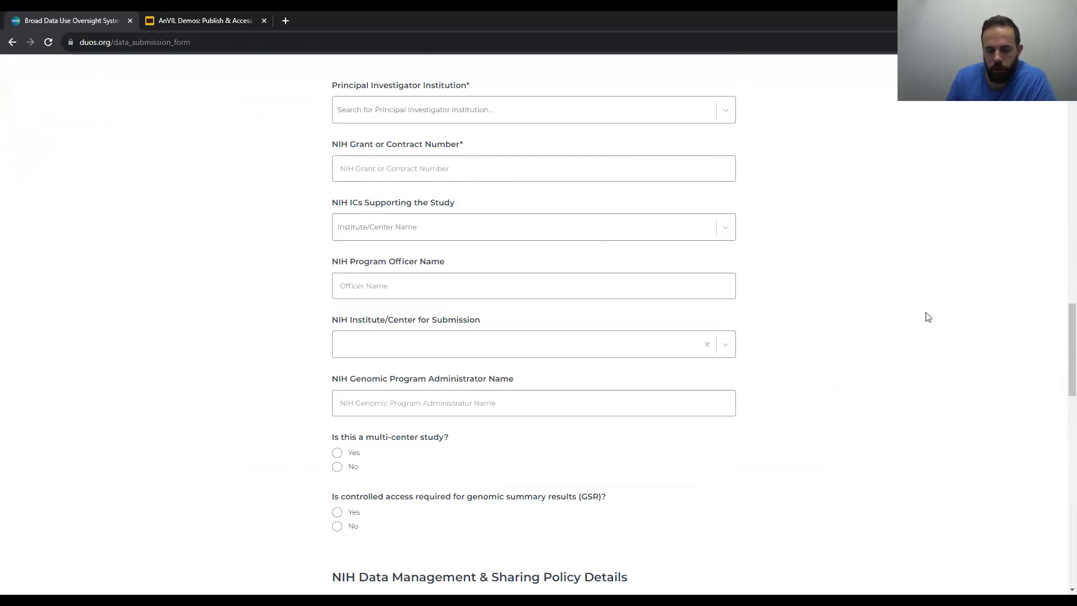
scroll(923, 303, up, 2)
scroll(906, 235, down, 6)
scroll(896, 189, down, 6)
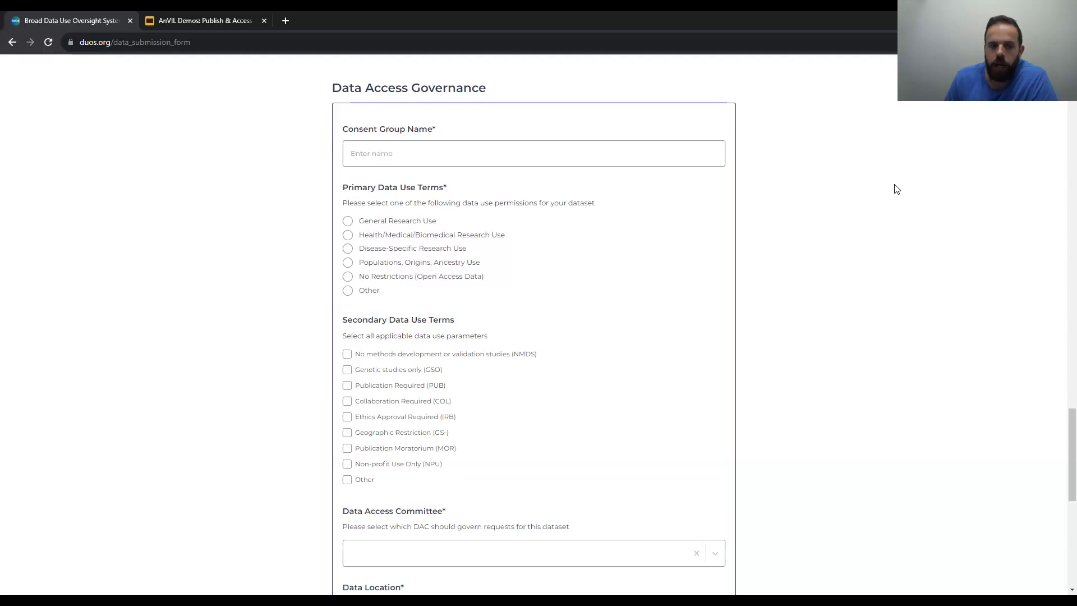
scroll(897, 189, down, 9)
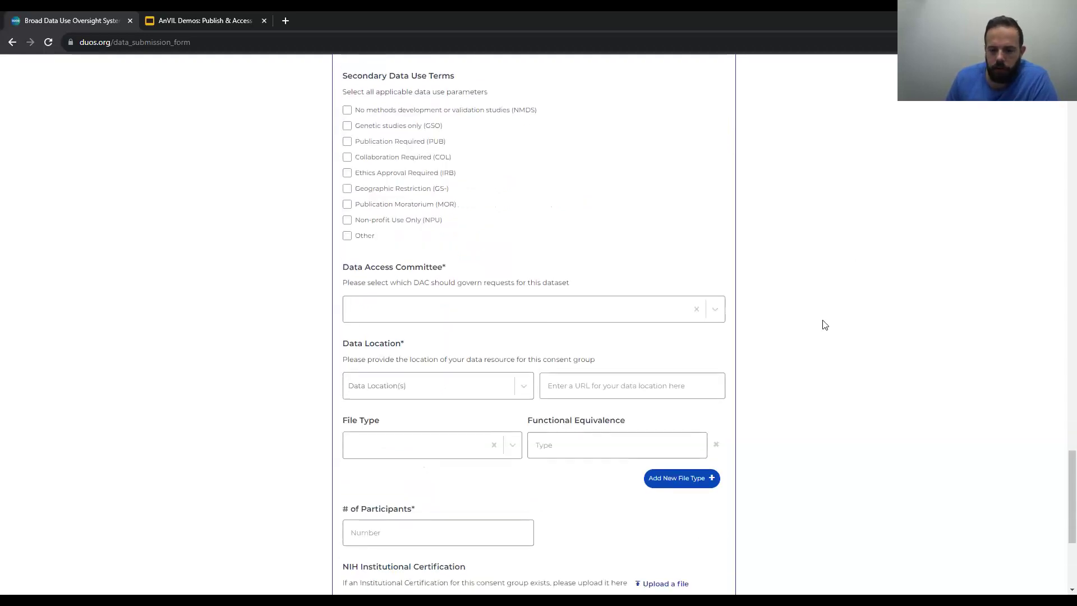
scroll(553, 385, up, 10)
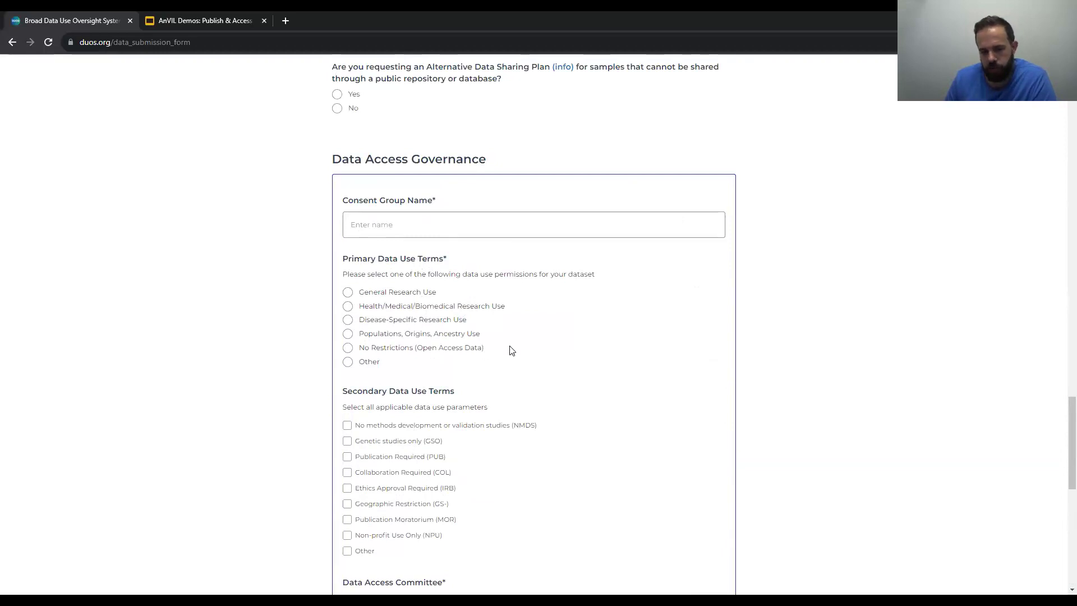
scroll(613, 362, down, 5)
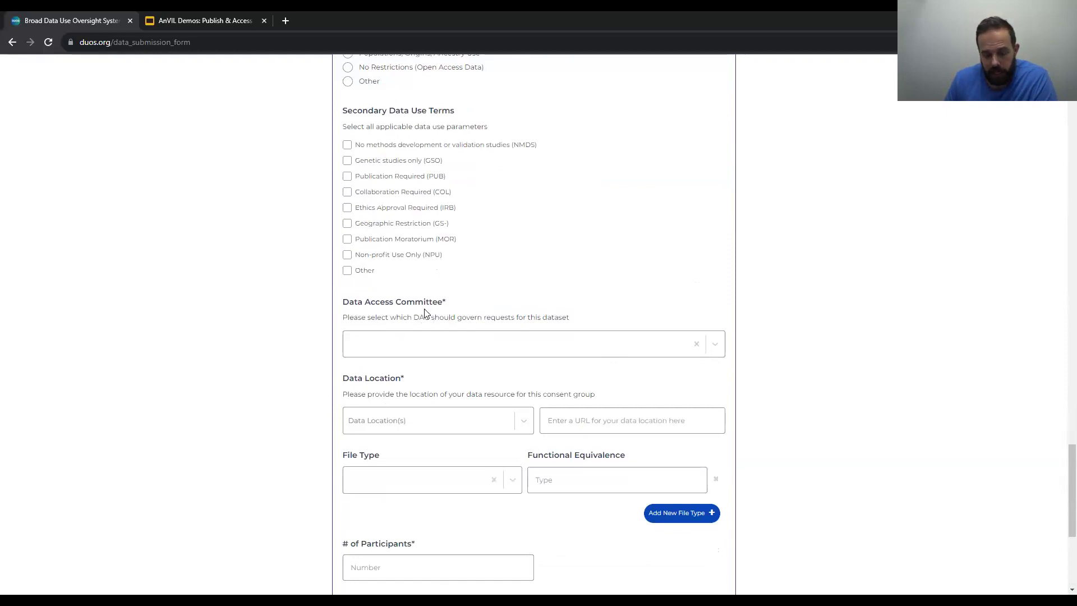
scroll(416, 211, up, 2)
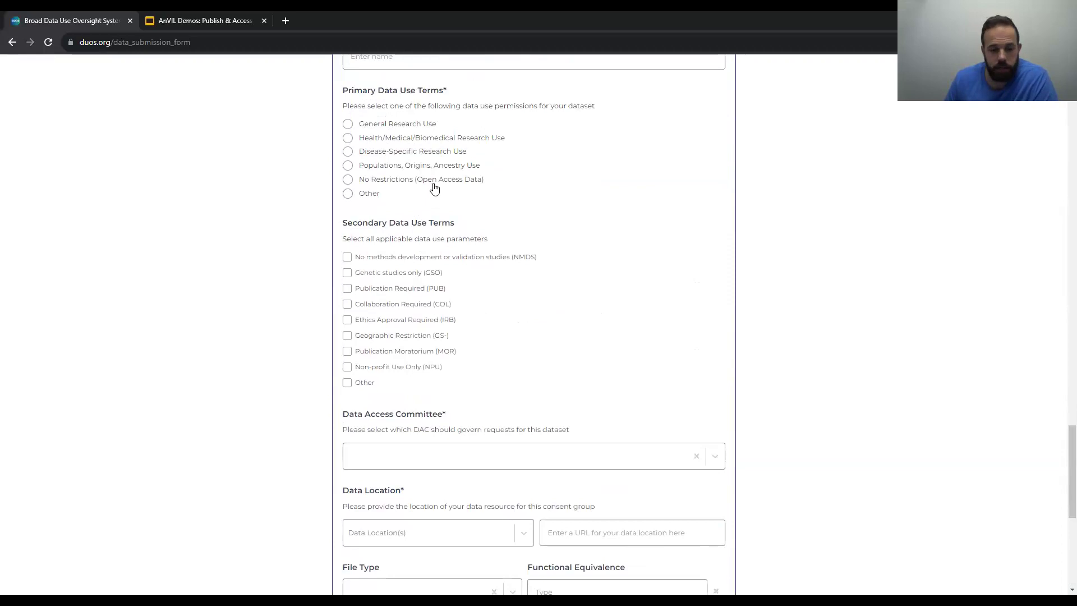
scroll(243, 274, down, 4)
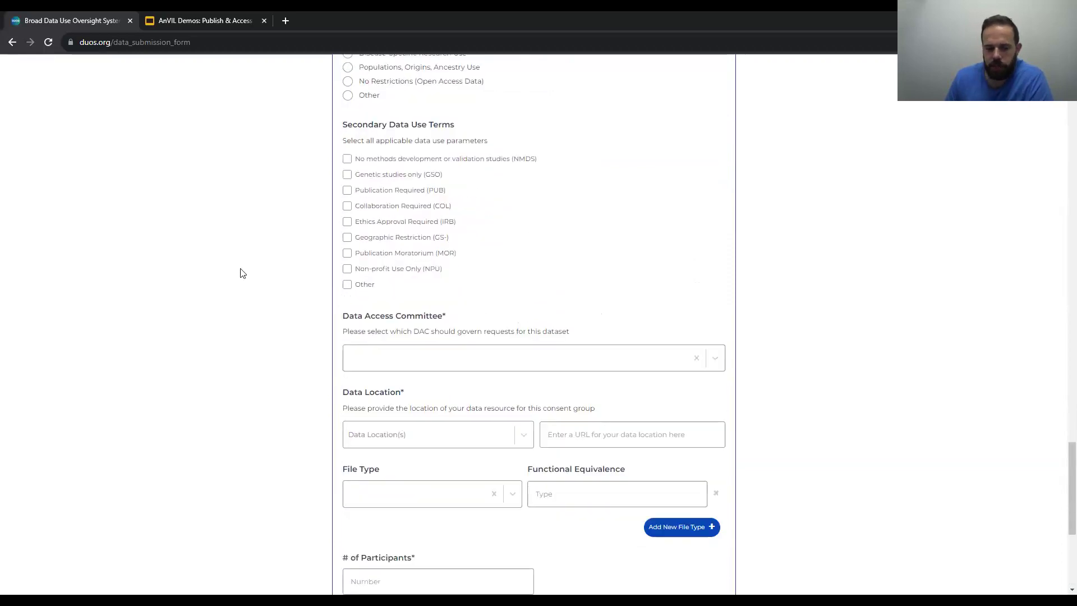
scroll(243, 274, down, 2)
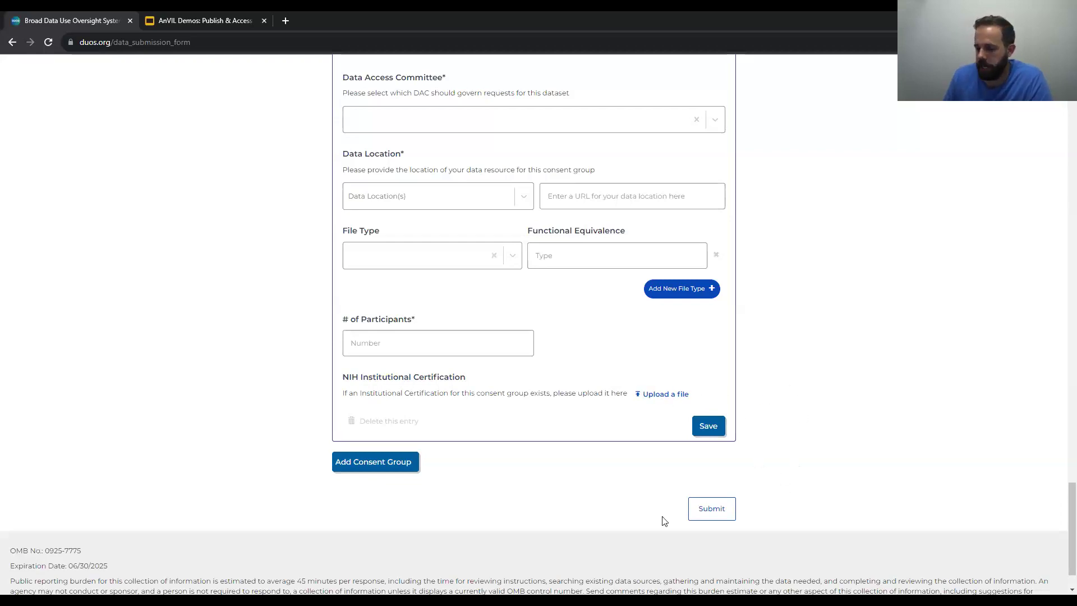
Add two more consent groups to the Data Access Governance section and look over the extended registration form
click(415, 461)
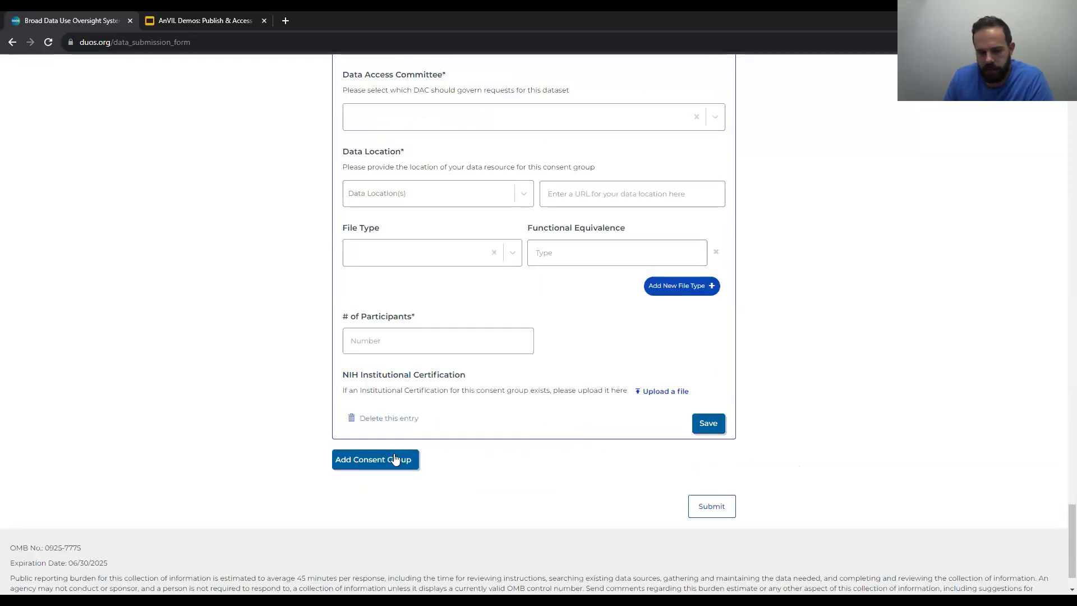
click(396, 460)
scroll(651, 350, down, 15)
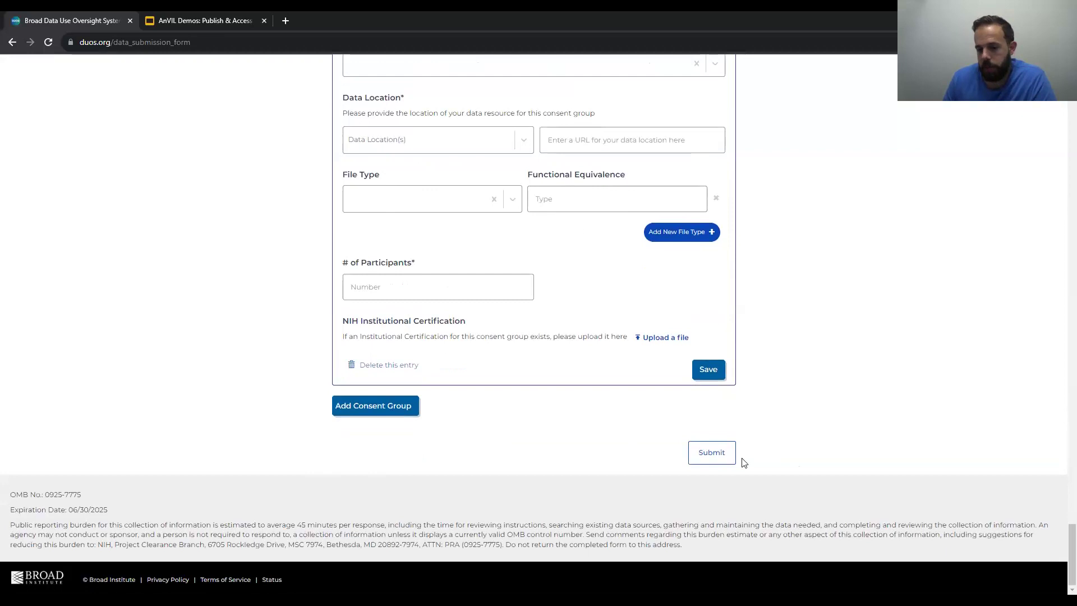
scroll(741, 282, up, 20)
scroll(740, 300, down, 16)
scroll(740, 303, up, 20)
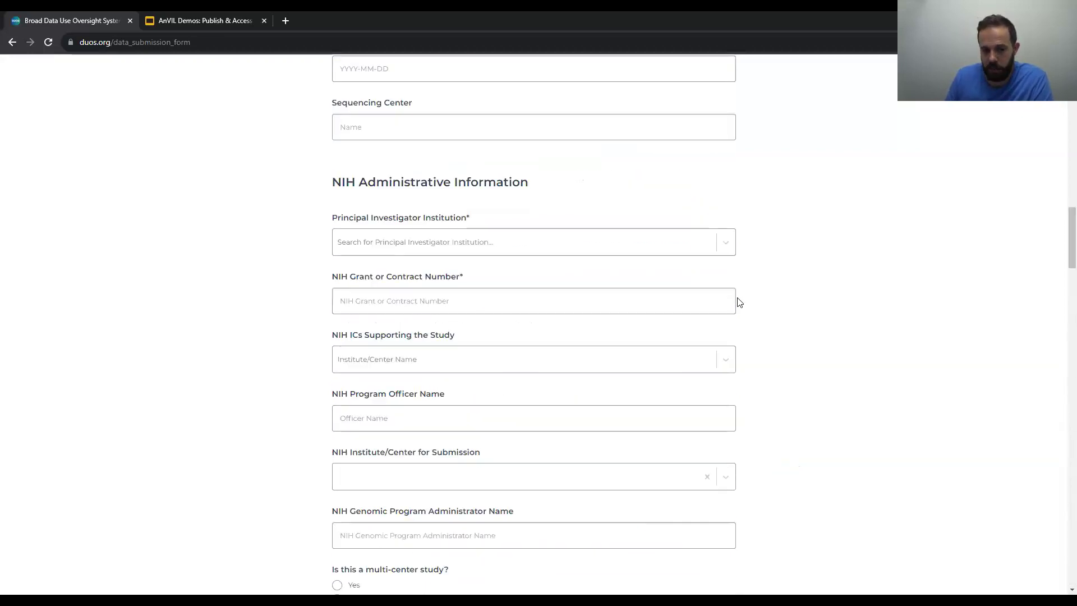